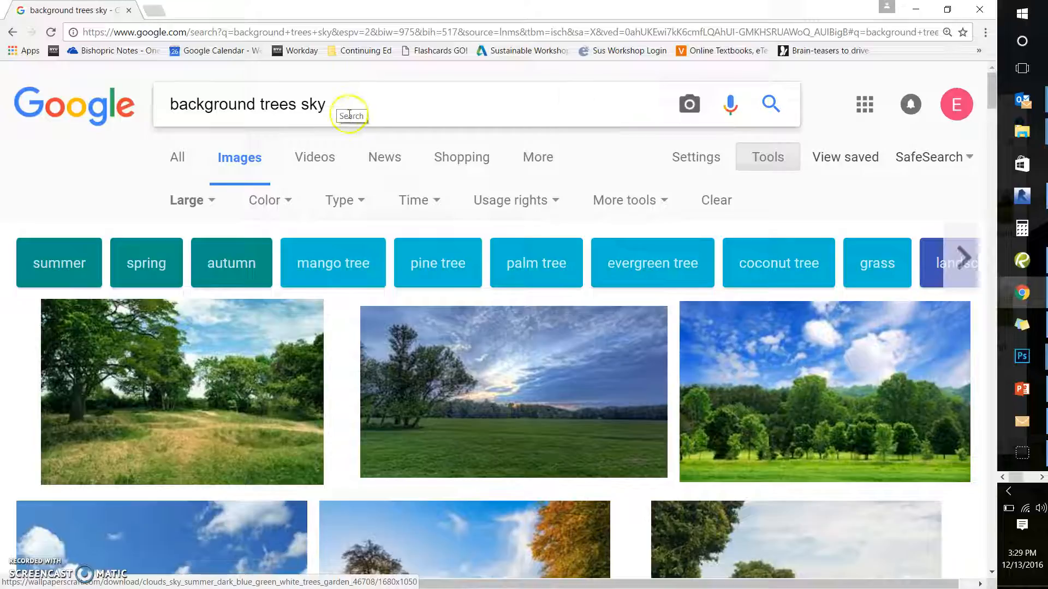
Step: Check the Large size filter and browse the "background trees sky" image results for a suitable background
scroll(388, 107, "down", 1)
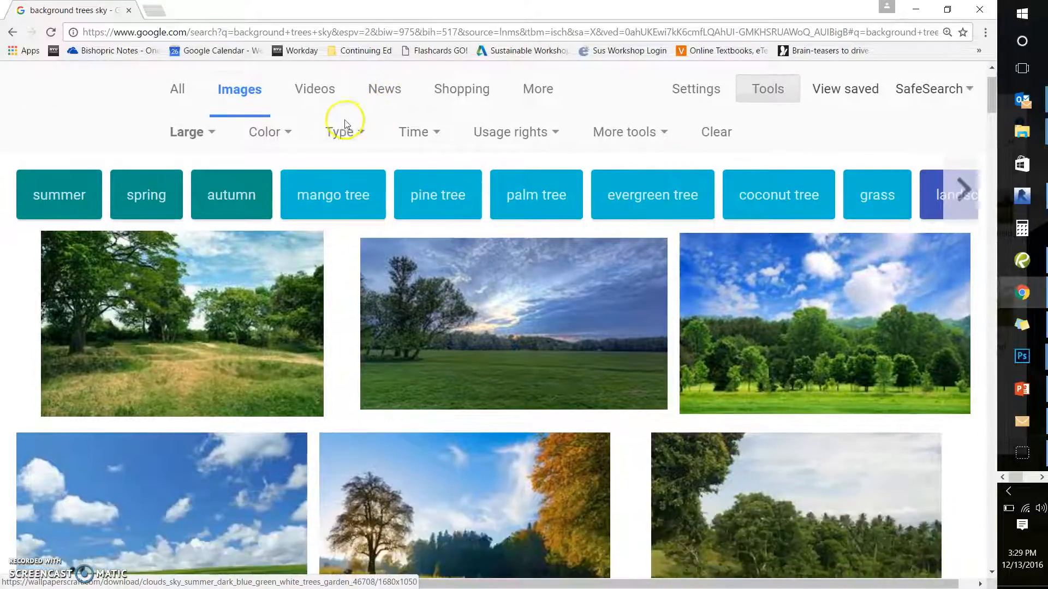
left_click(214, 132)
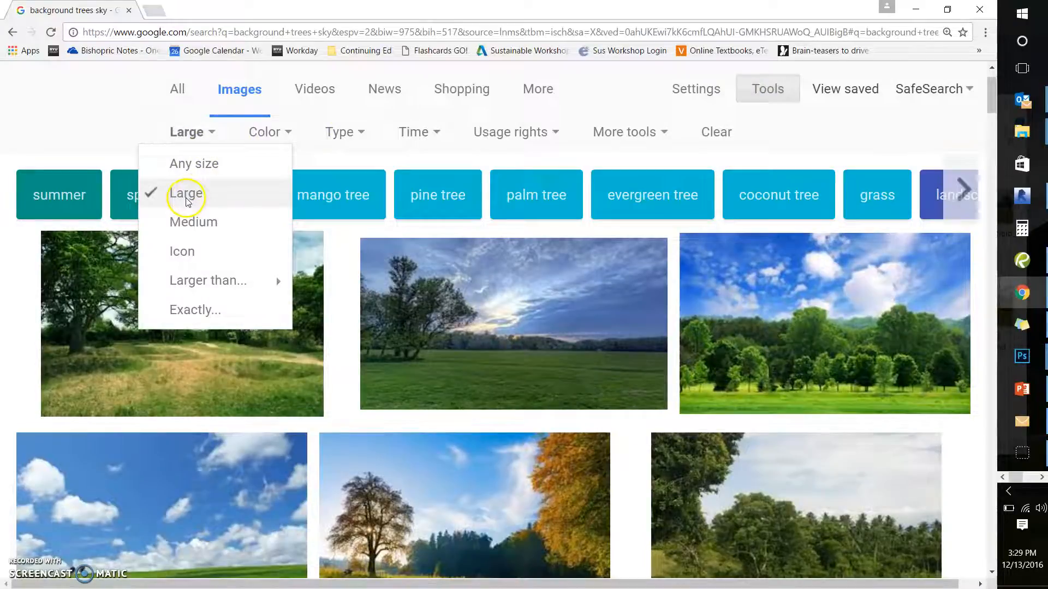
scroll(375, 269, "down", 1)
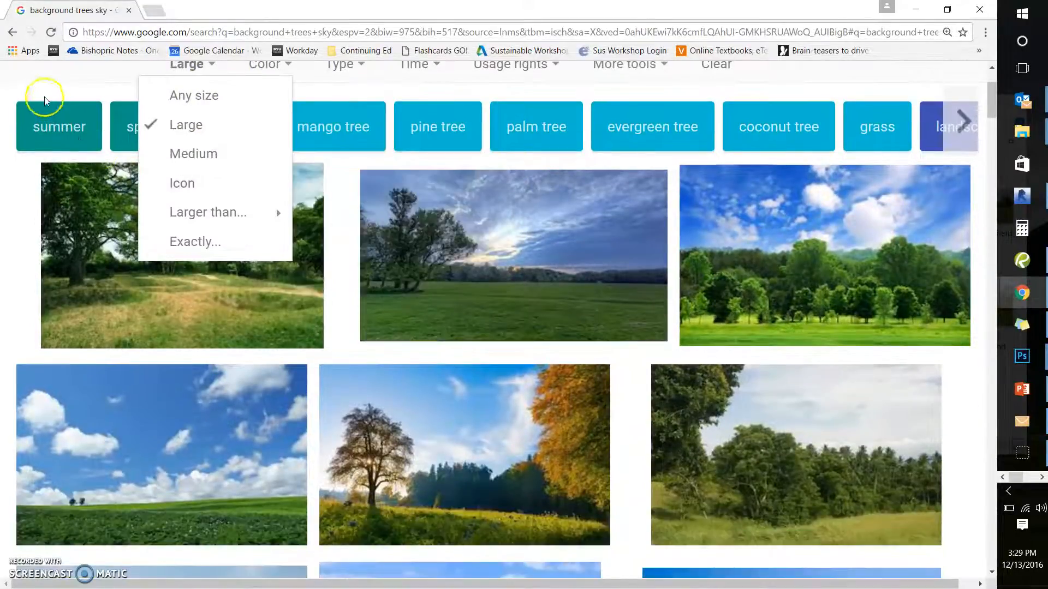
left_click(64, 84)
scroll(274, 267, "down", 3)
scroll(276, 270, "up", 2)
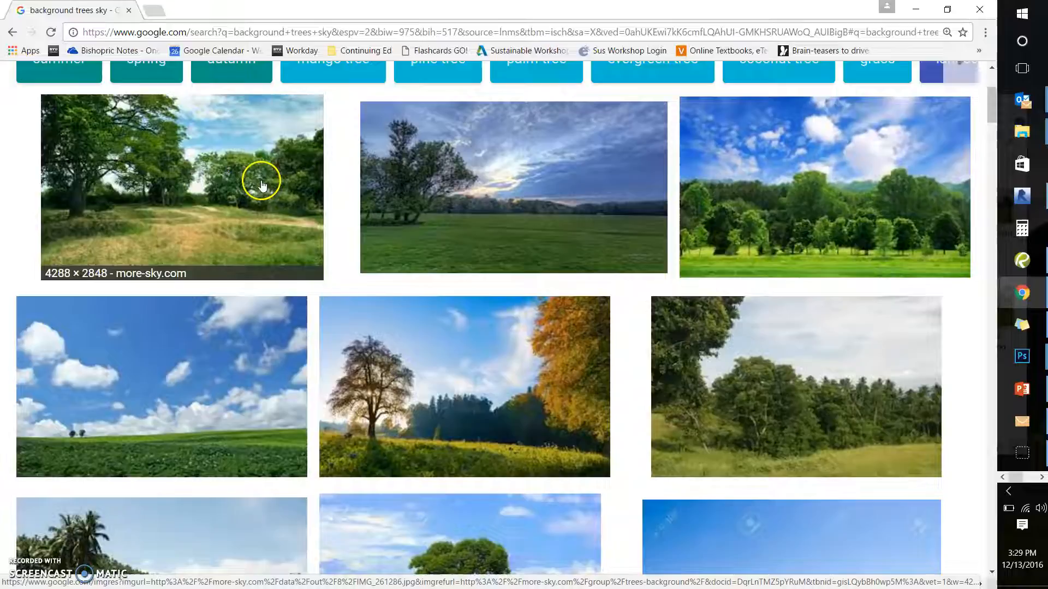
scroll(257, 208, "down", 1)
scroll(94, 358, "down", 1)
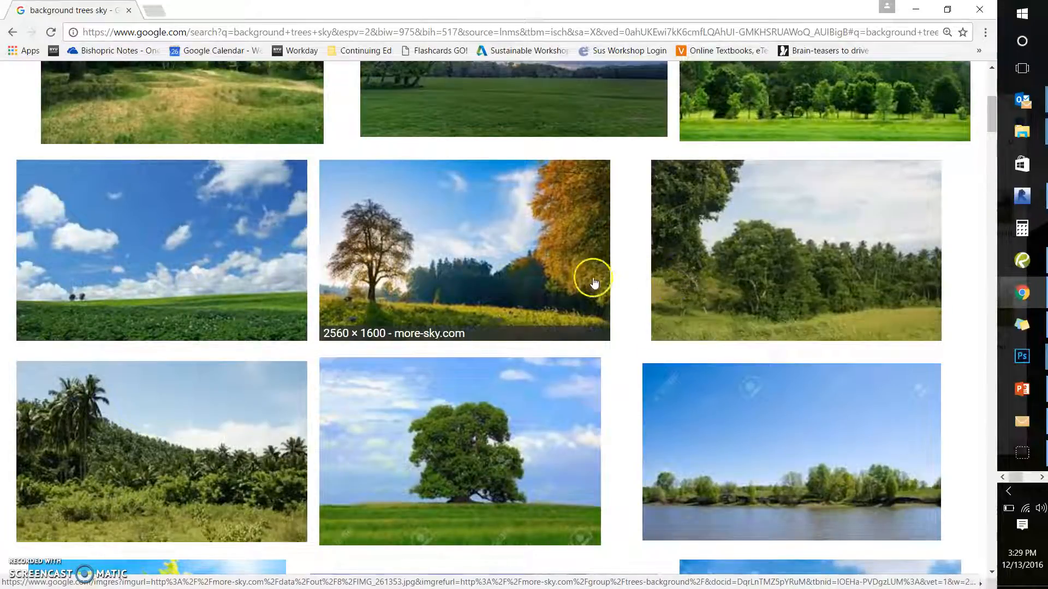
scroll(590, 281, "down", 3)
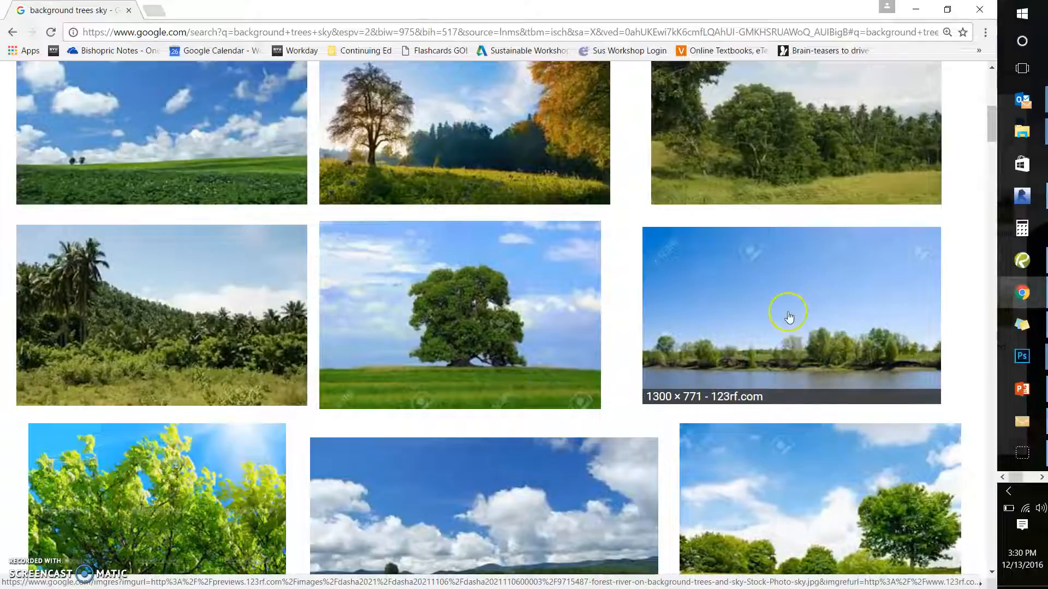
scroll(740, 274, "down", 5)
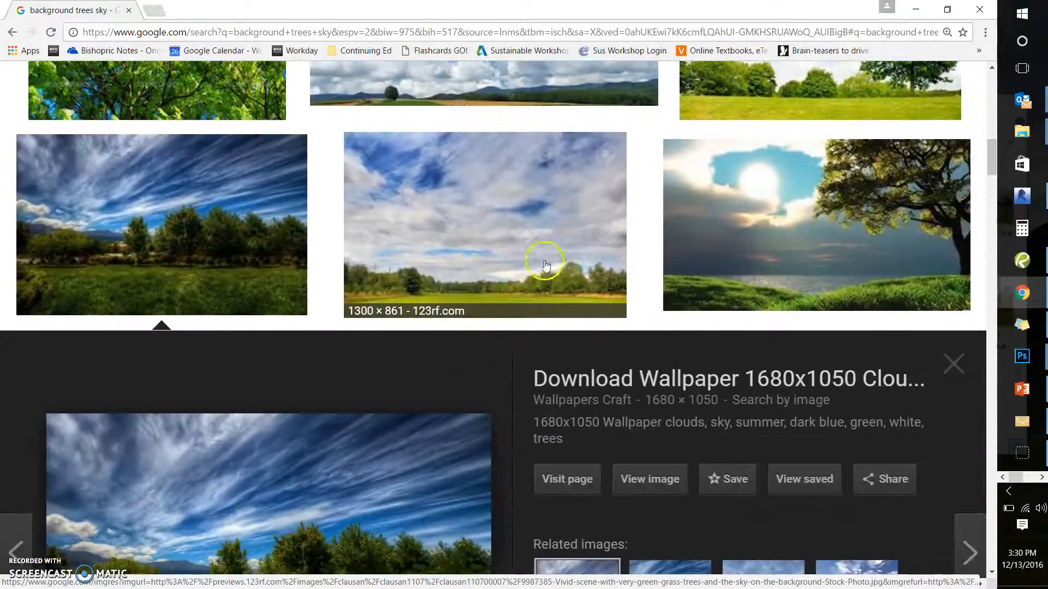
Step: Examine the enlarged preview of the 1680x1050 clouds and trees wallpaper as a possible background
scroll(720, 322, "down", 1)
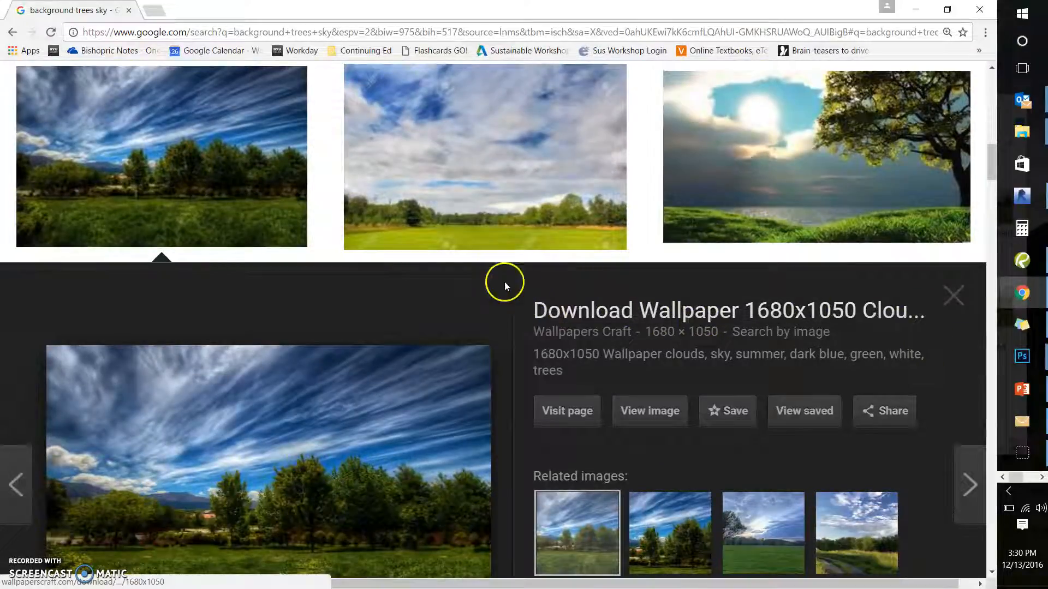
scroll(408, 270, "up", 2)
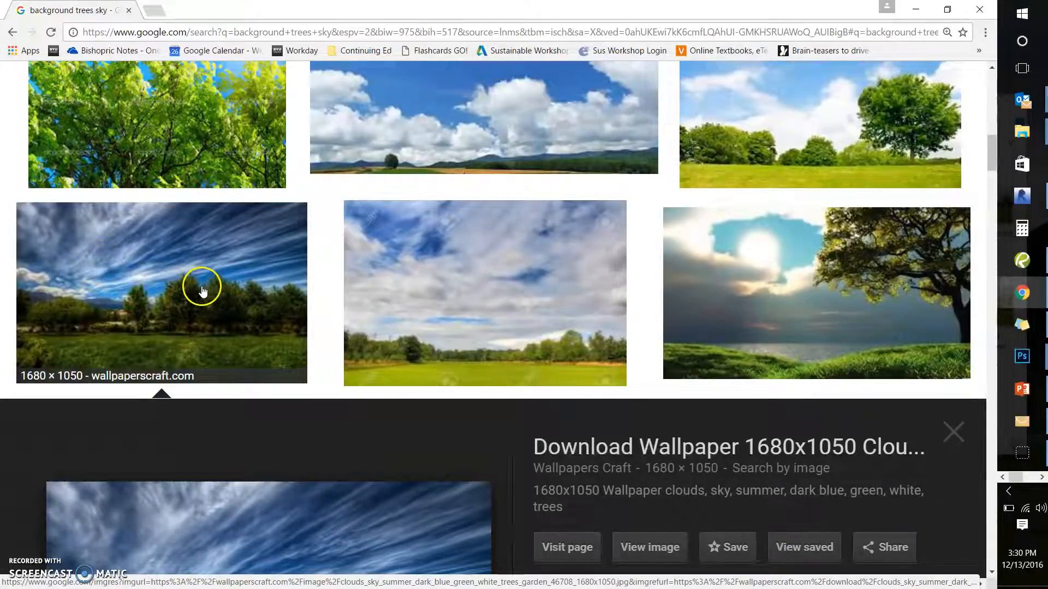
scroll(201, 281, "down", 1)
scroll(202, 281, "down", 1)
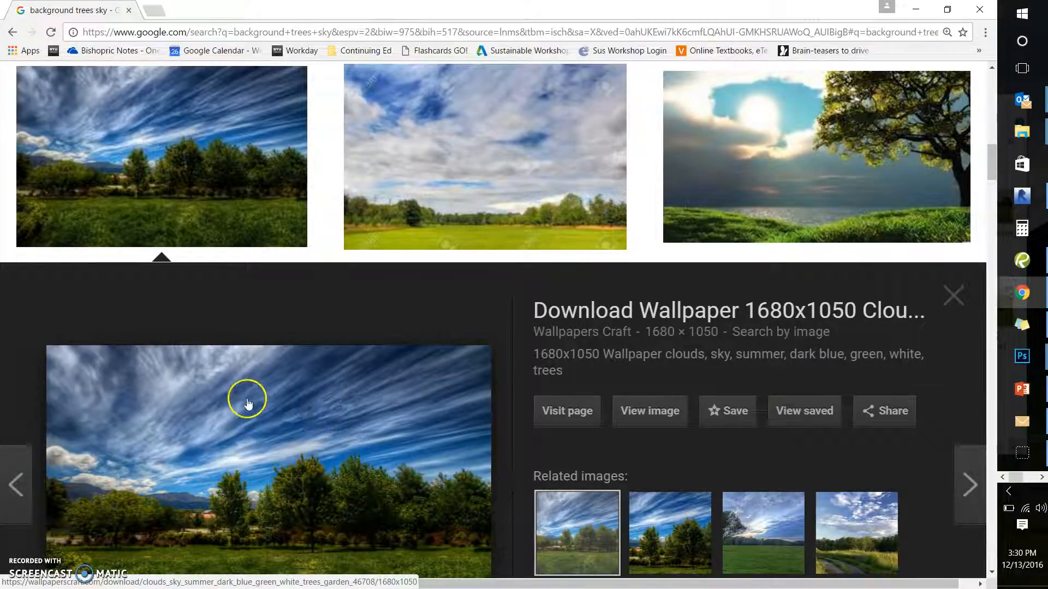
scroll(247, 398, "down", 1)
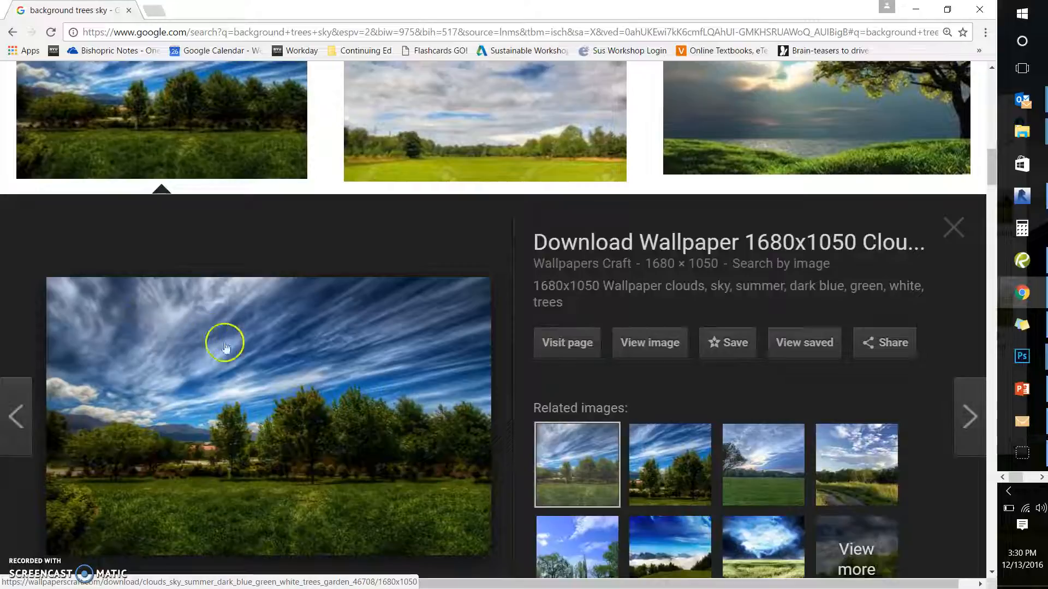
scroll(413, 433, "down", 1)
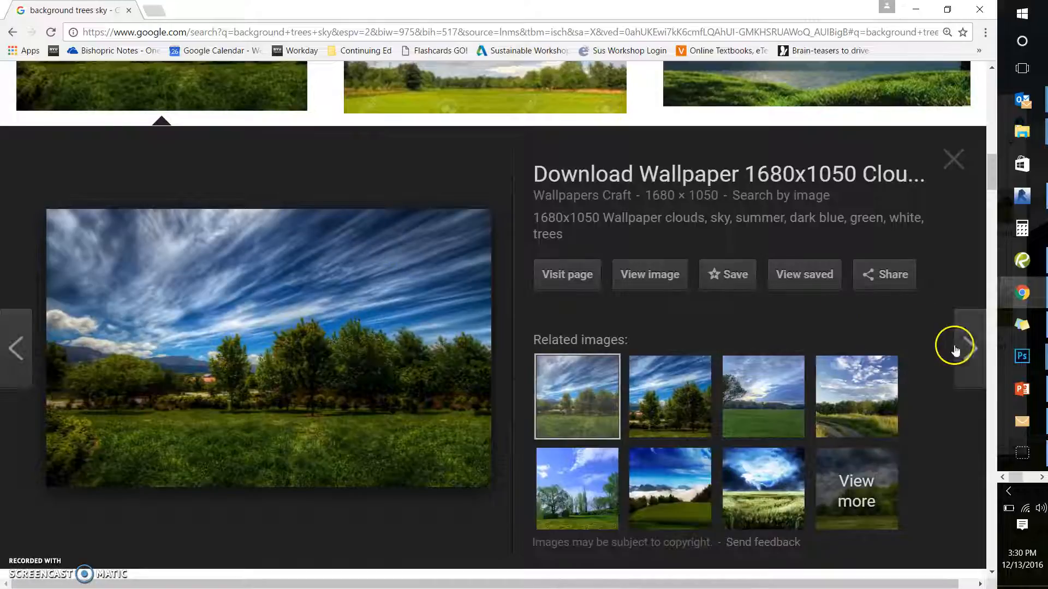
mouse_move(1022, 362)
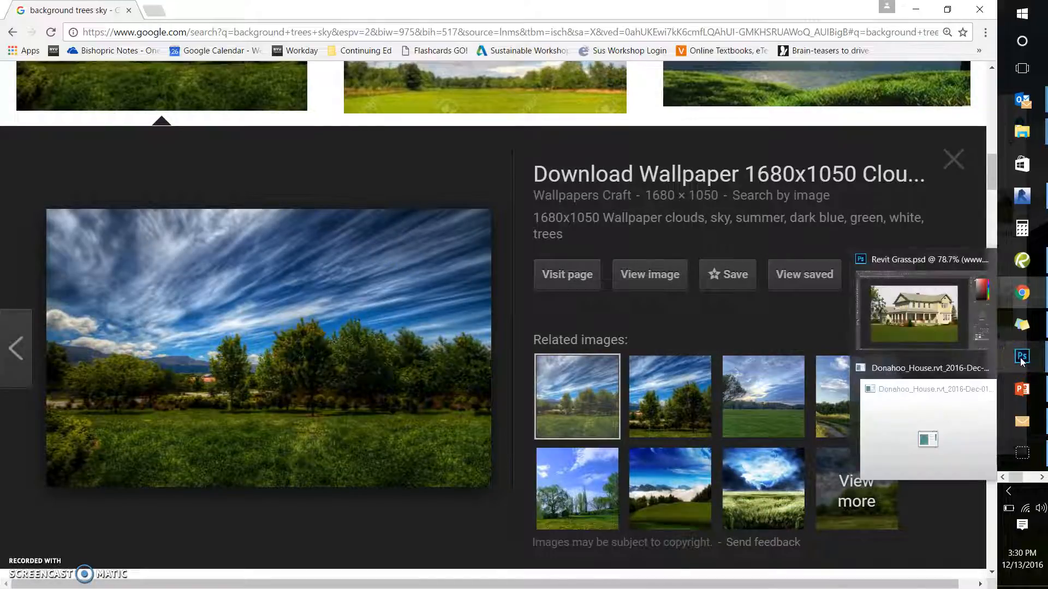
right_click(366, 302)
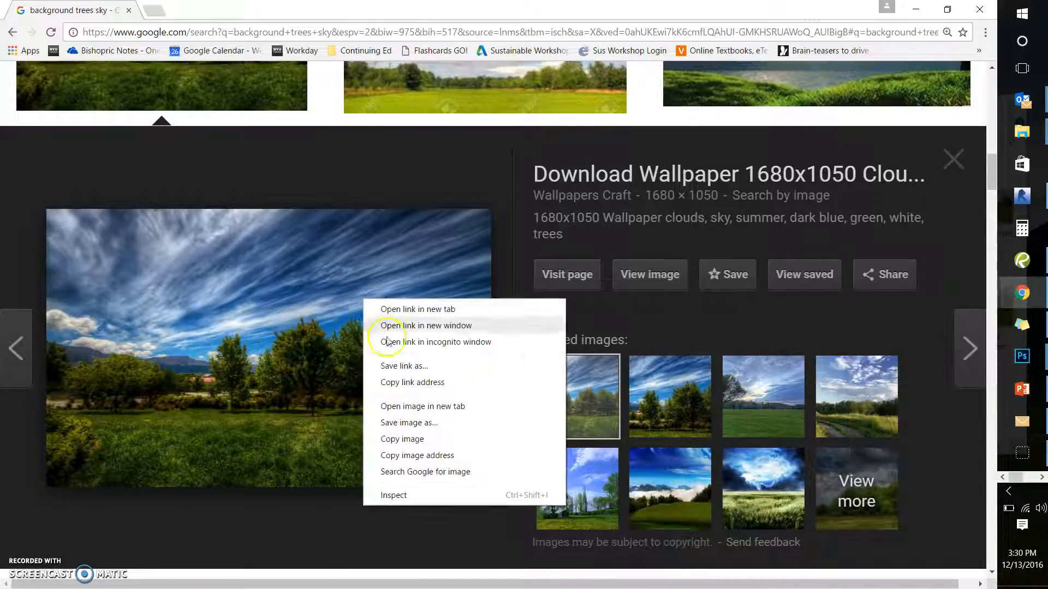
left_click(413, 424)
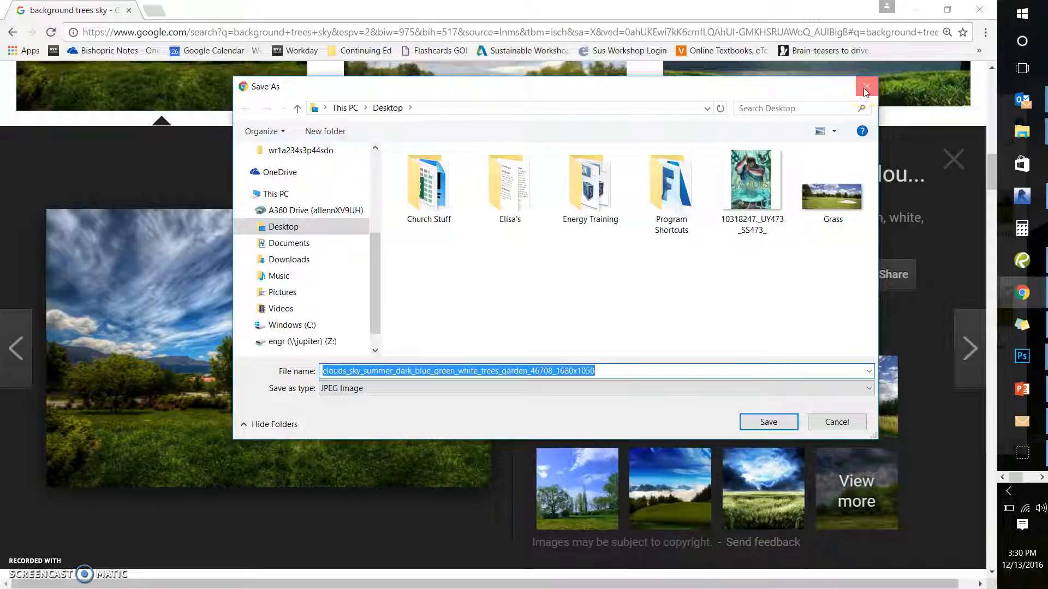
left_click(866, 88)
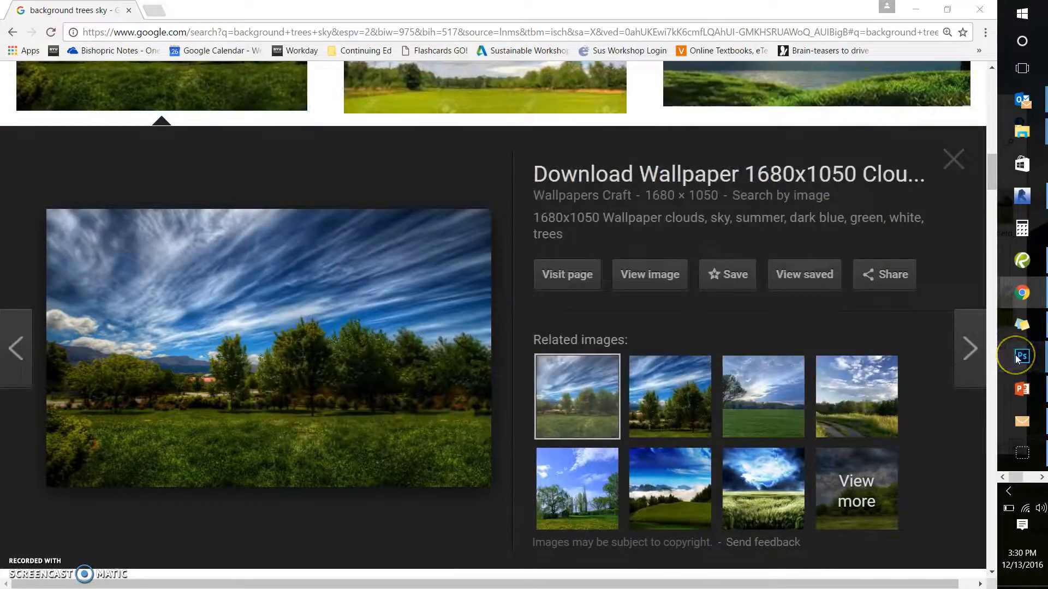
Step: Switch to Photoshop and place the summer_hills_trees image from the 10 Background Images folder into Revit Grass.psd
mouse_move(1015, 355)
left_click(930, 323)
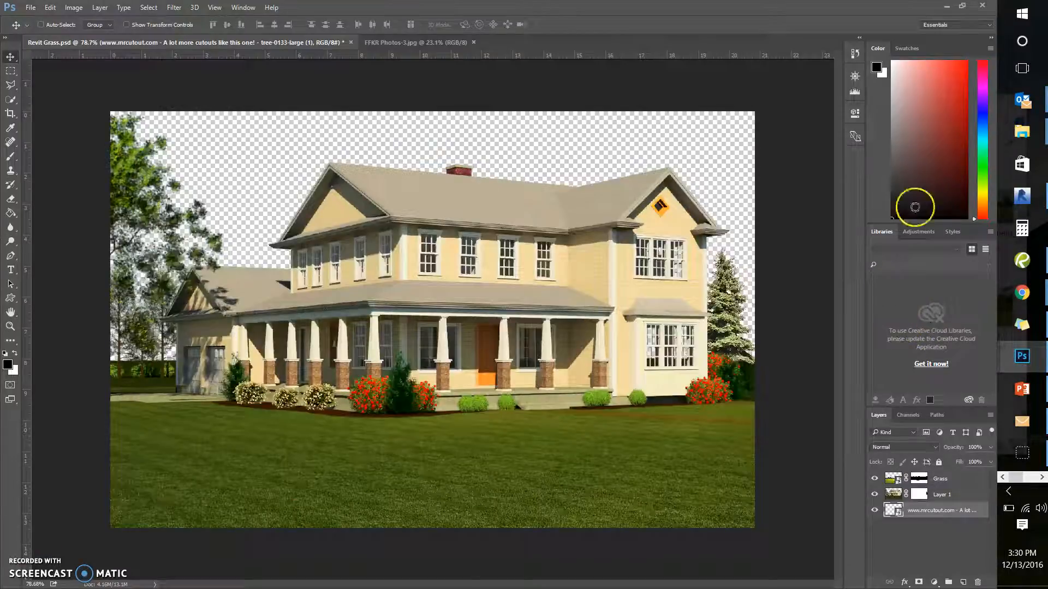
mouse_move(1024, 141)
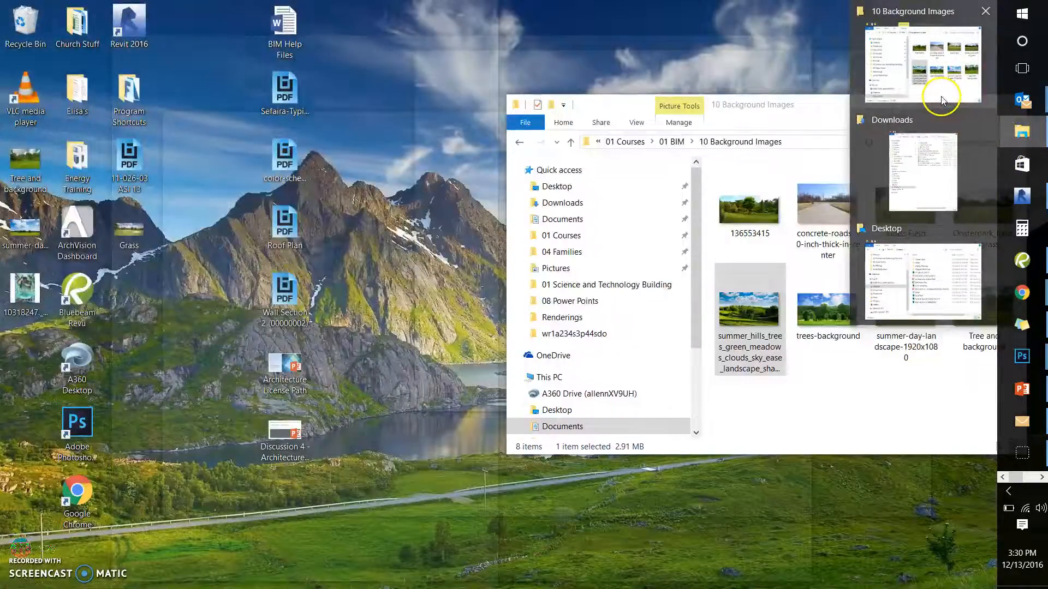
left_click(941, 100)
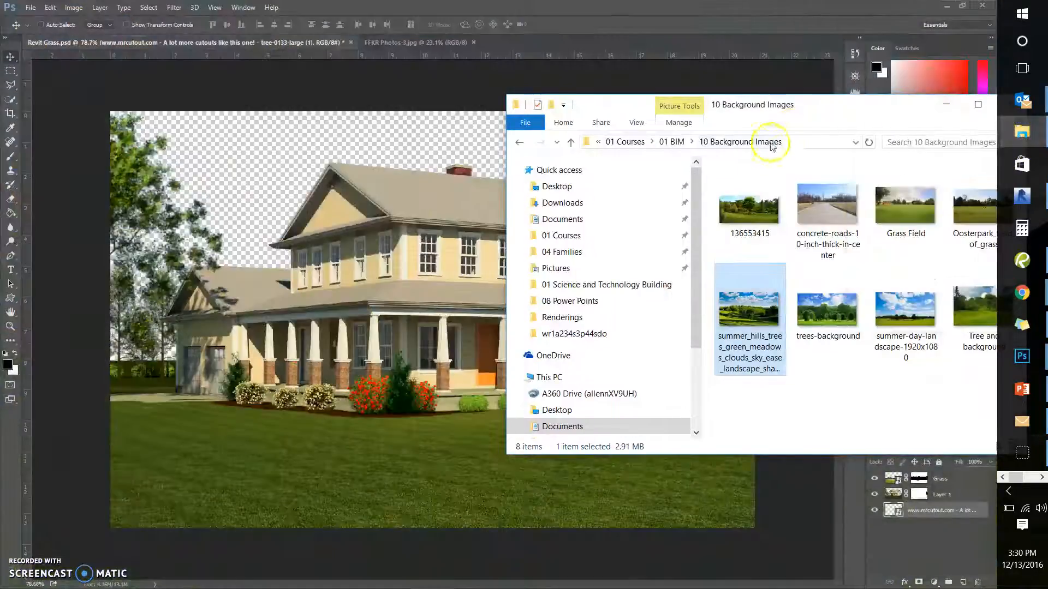
left_click_drag(850, 112, 639, 134)
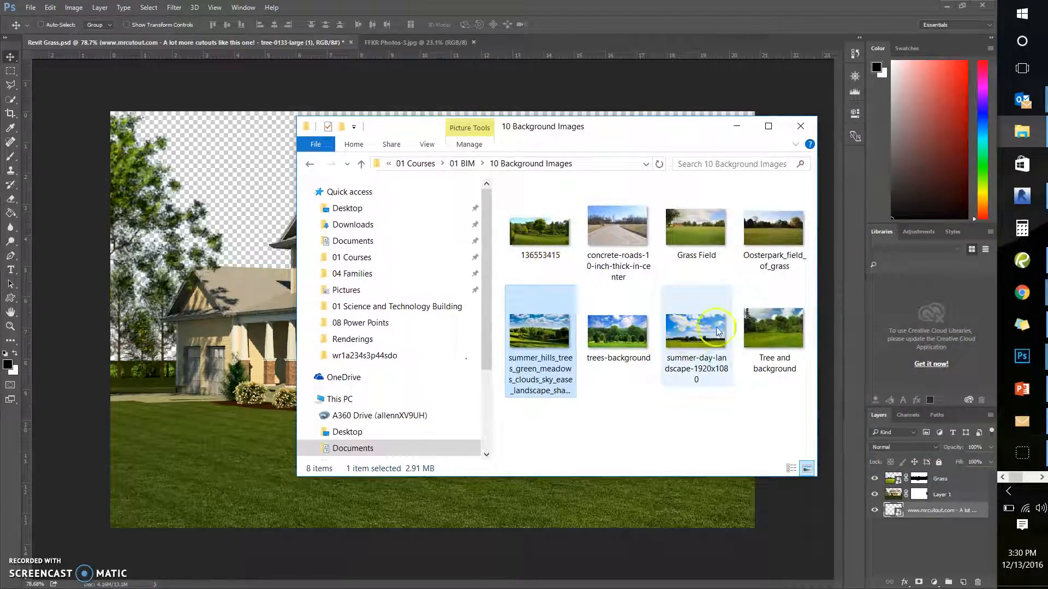
left_click_drag(693, 135, 916, 90)
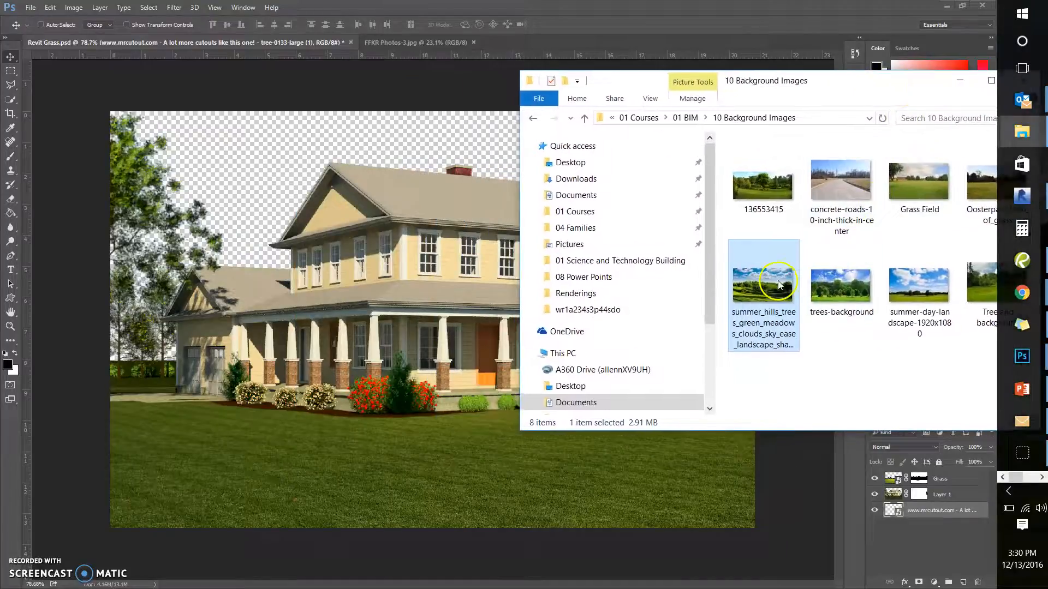
left_click_drag(778, 290, 382, 289)
left_click_drag(316, 289, 317, 289)
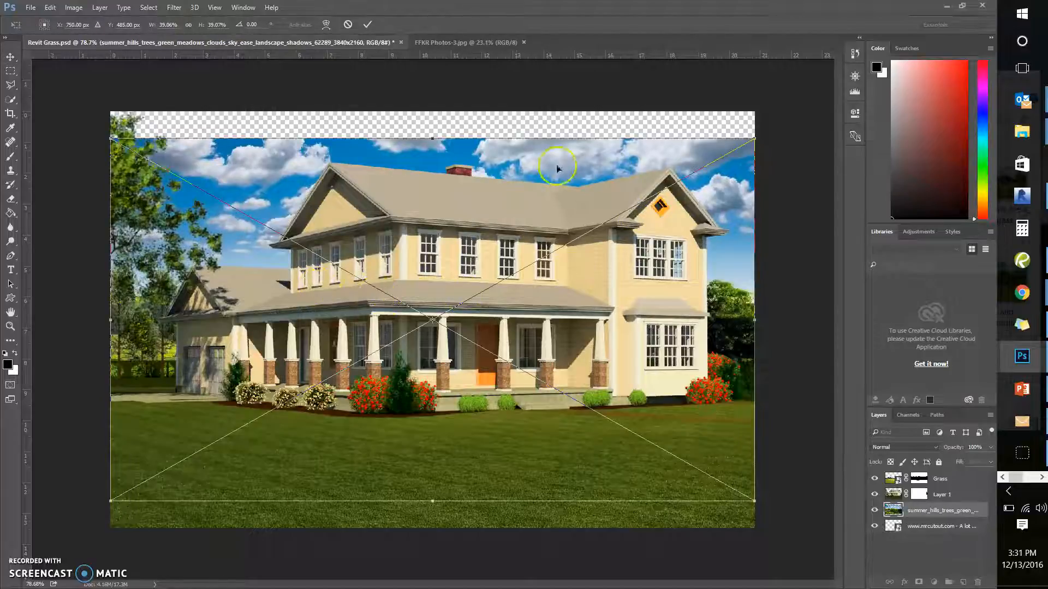
Step: Stretch the placed summer hills image up to the canvas's upper edge at 39.06% width and 41.99% height, and commit the placement
mouse_move(111, 137)
left_mouse_down()
mouse_move(255, 175)
mouse_move(218, 140)
mouse_move(112, 122)
mouse_move(100, 108)
mouse_move(166, 132)
mouse_move(213, 161)
mouse_move(172, 154)
mouse_move(234, 183)
mouse_move(187, 152)
mouse_move(105, 129)
mouse_move(173, 166)
mouse_move(109, 140)
left_mouse_up()
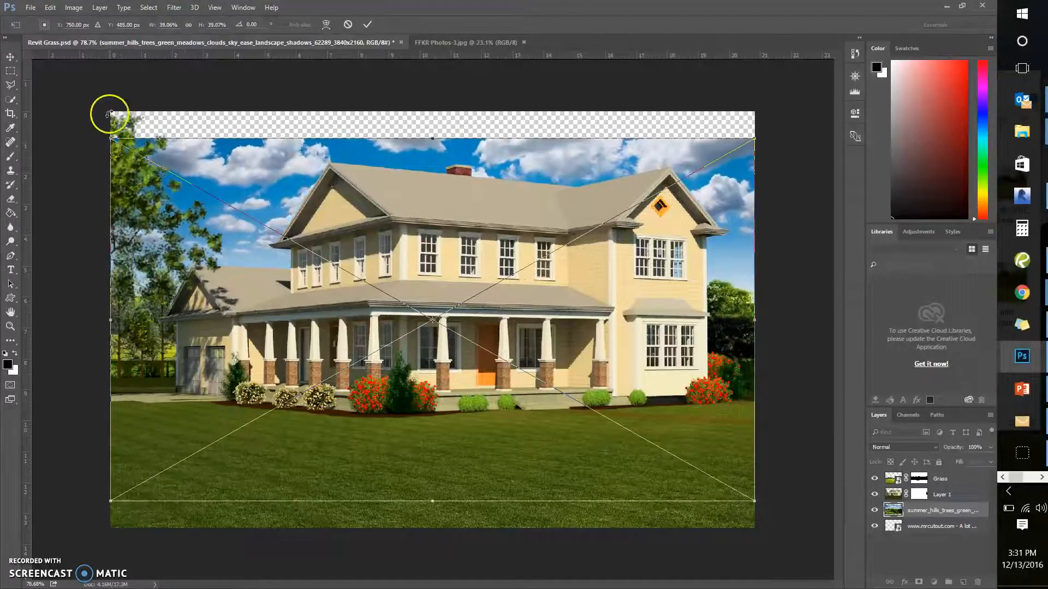
left_click(191, 25)
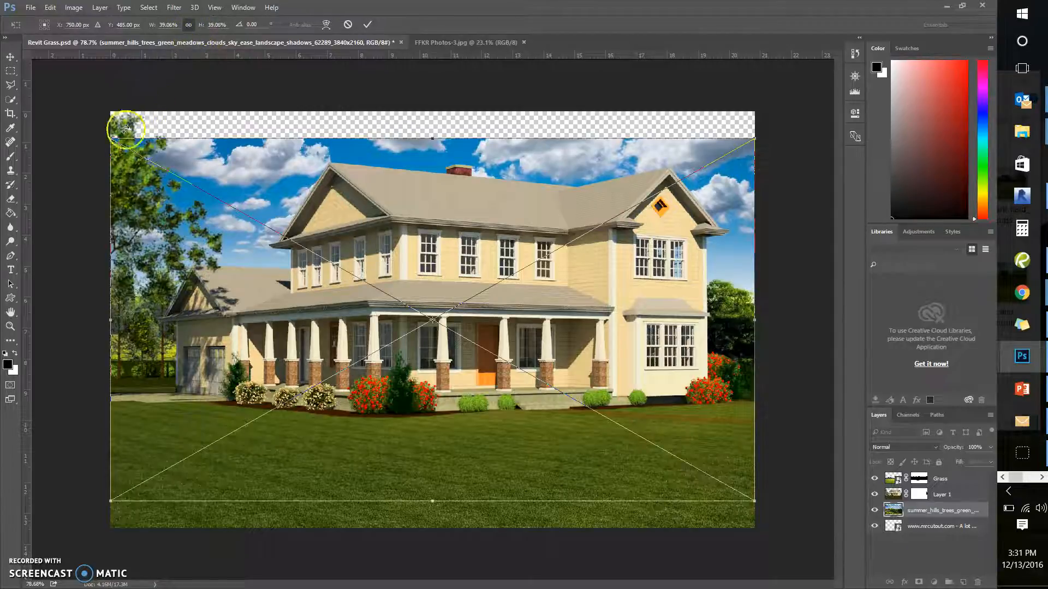
mouse_move(113, 139)
left_mouse_down()
mouse_move(243, 212)
mouse_move(207, 180)
mouse_move(112, 137)
left_mouse_up()
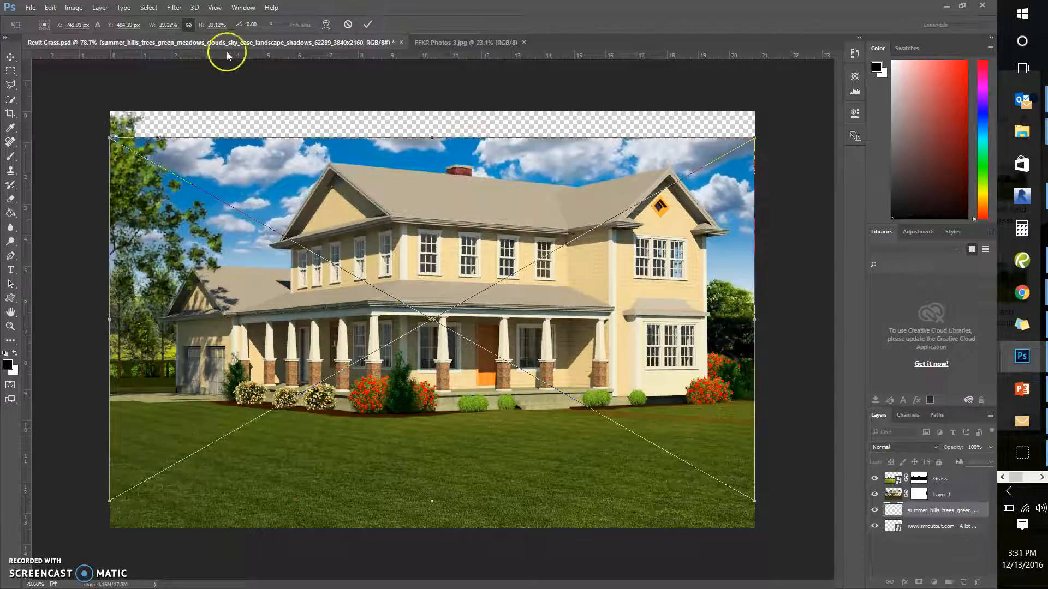
left_click(189, 25)
left_click_drag(113, 138, 112, 115)
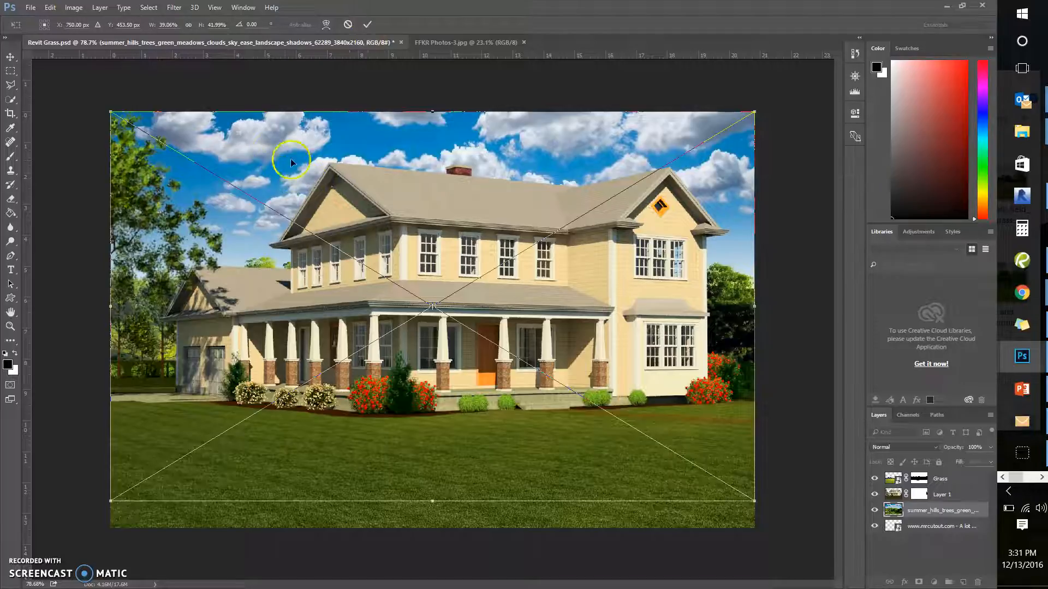
left_click(367, 26)
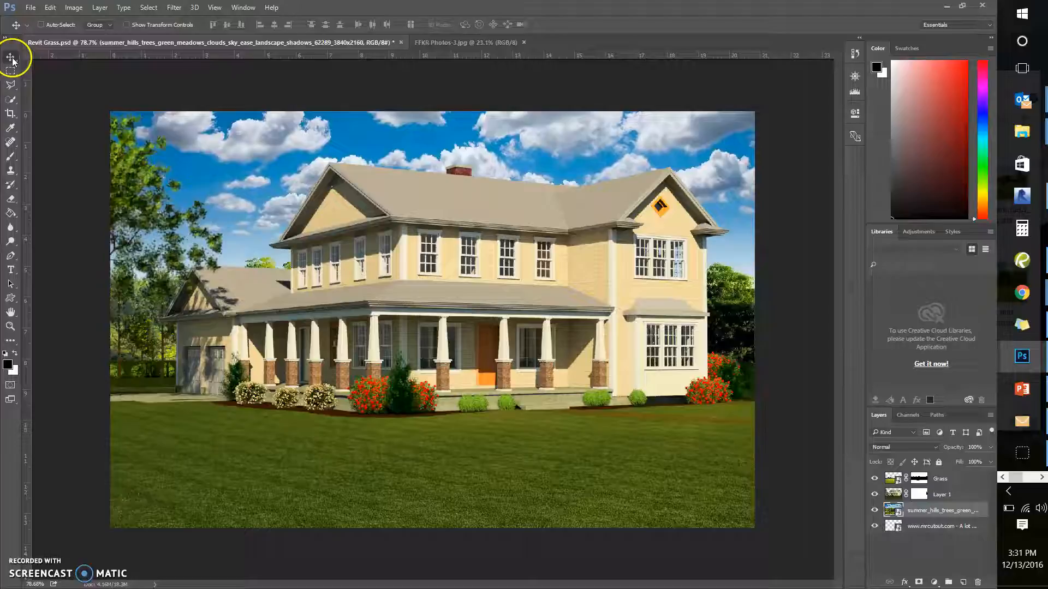
mouse_move(254, 211)
left_mouse_down()
mouse_move(246, 183)
mouse_move(253, 215)
left_mouse_up()
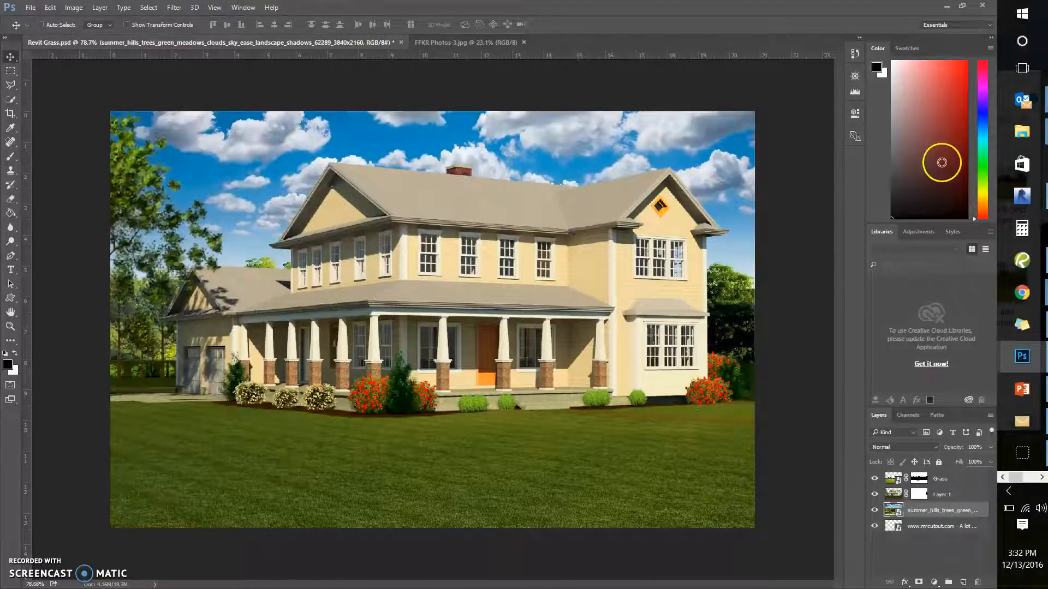
Step: Place summer-day-landscape-1920x1080 from the 10 Background Images folder, raise it to Y 424 px against the canvas's upper edge, and commit it
mouse_move(1023, 133)
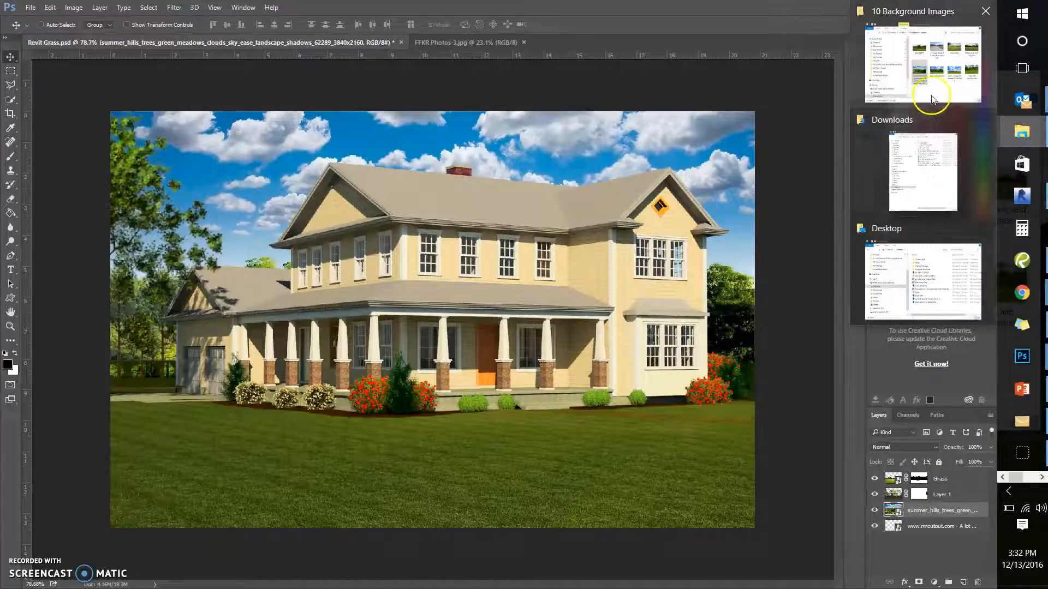
left_click(948, 93)
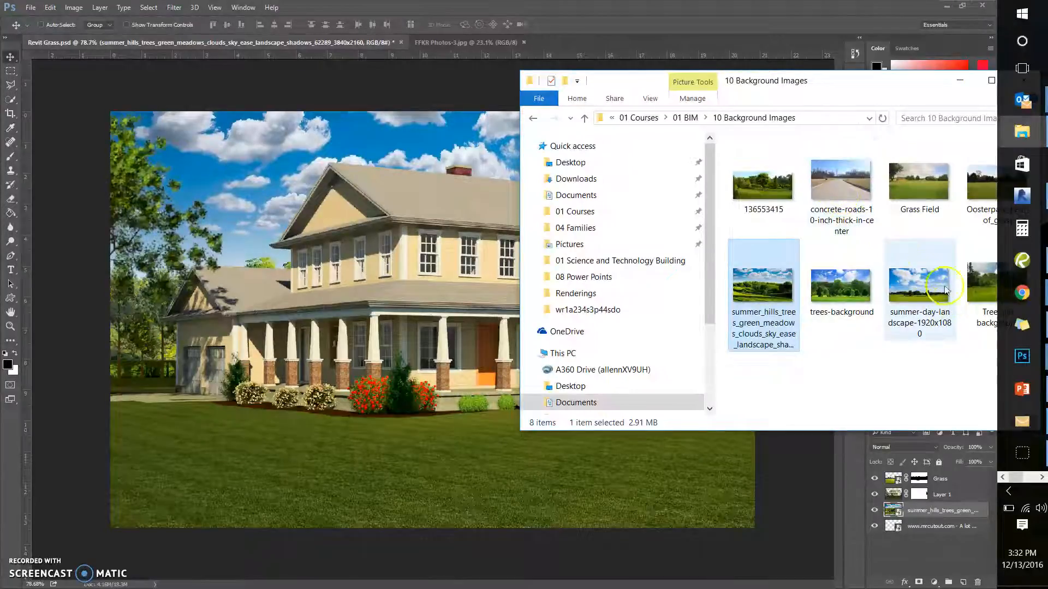
left_click_drag(917, 289, 335, 267)
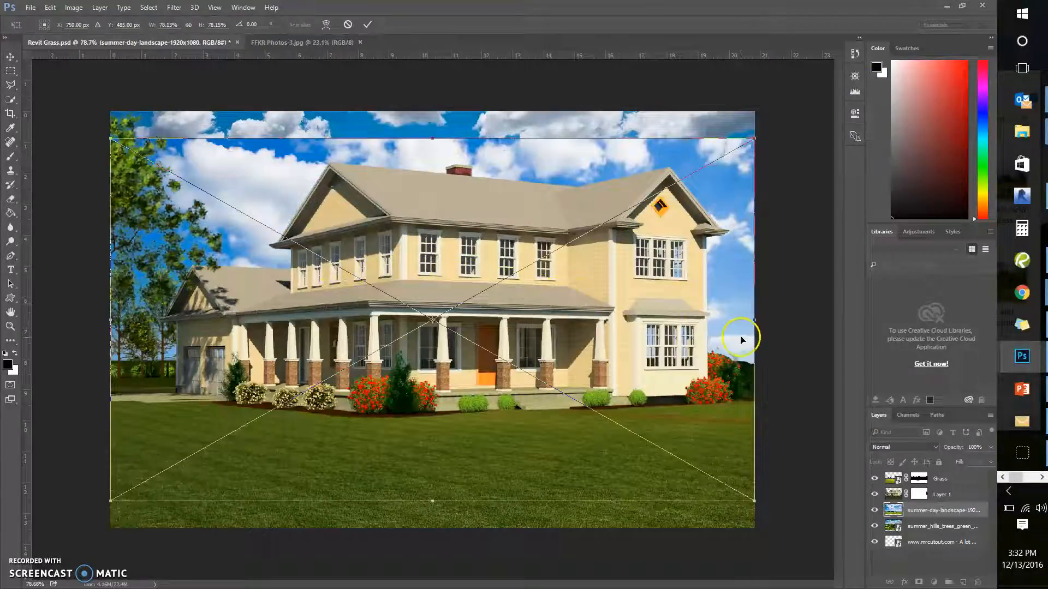
left_click_drag(735, 323, 732, 299)
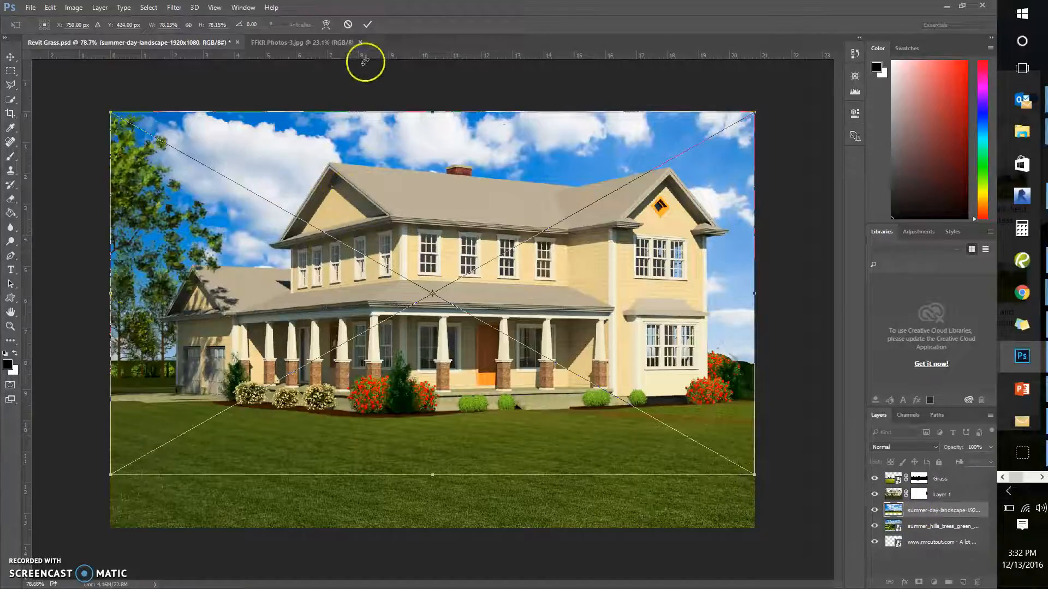
left_click(367, 25)
Step: Move the summer-day-landscape layer above the Grass layer and return it to its place below Layer 1
left_click_drag(922, 510, 918, 472)
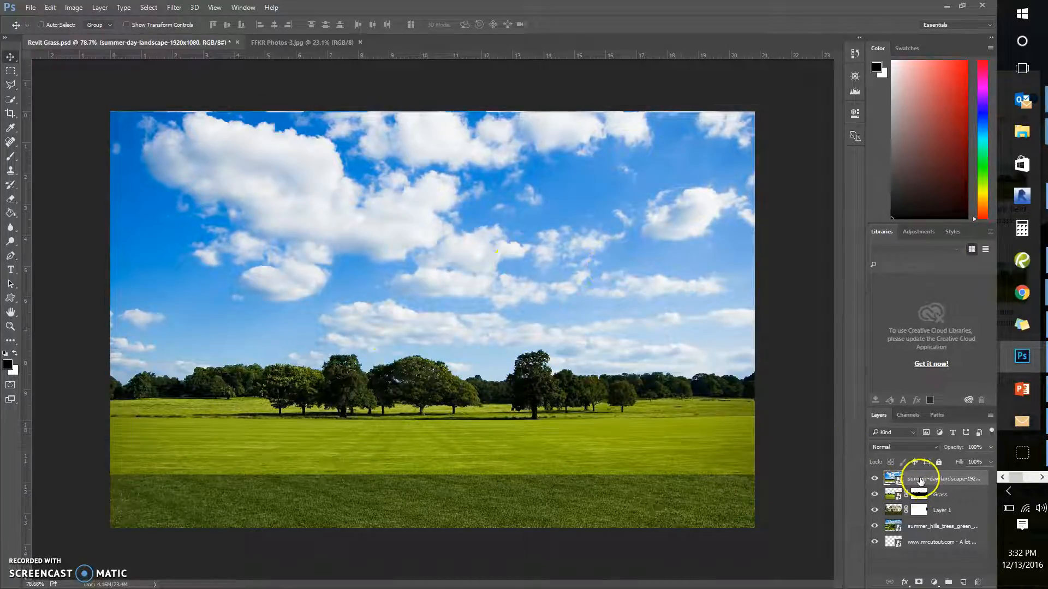
left_click_drag(921, 481, 923, 521)
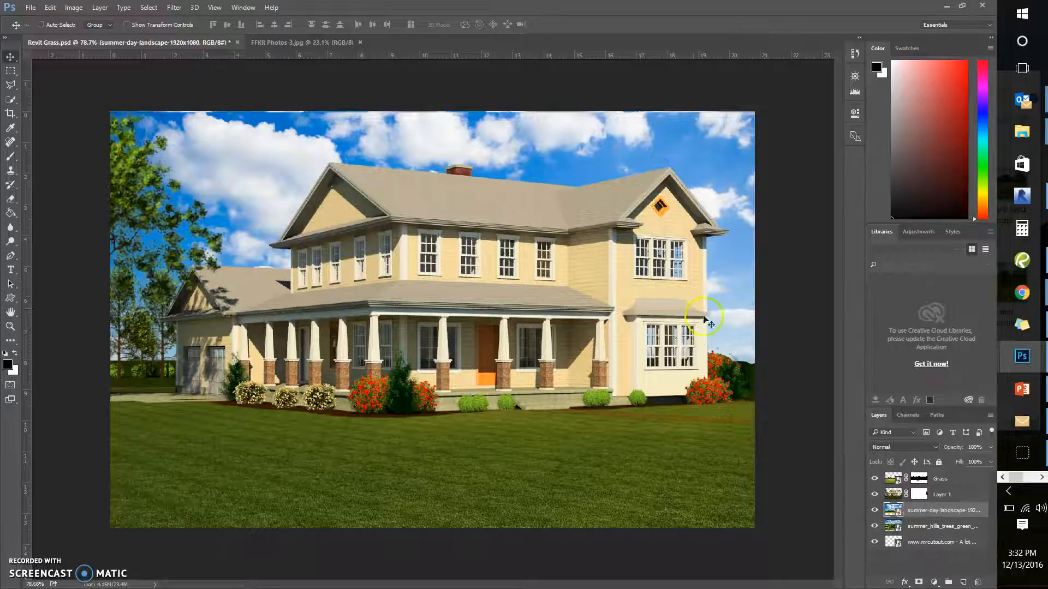
Step: Shift the summer-day-landscape image upward and slightly right until its distant tree line shows beside the house
left_click_drag(727, 267, 740, 229)
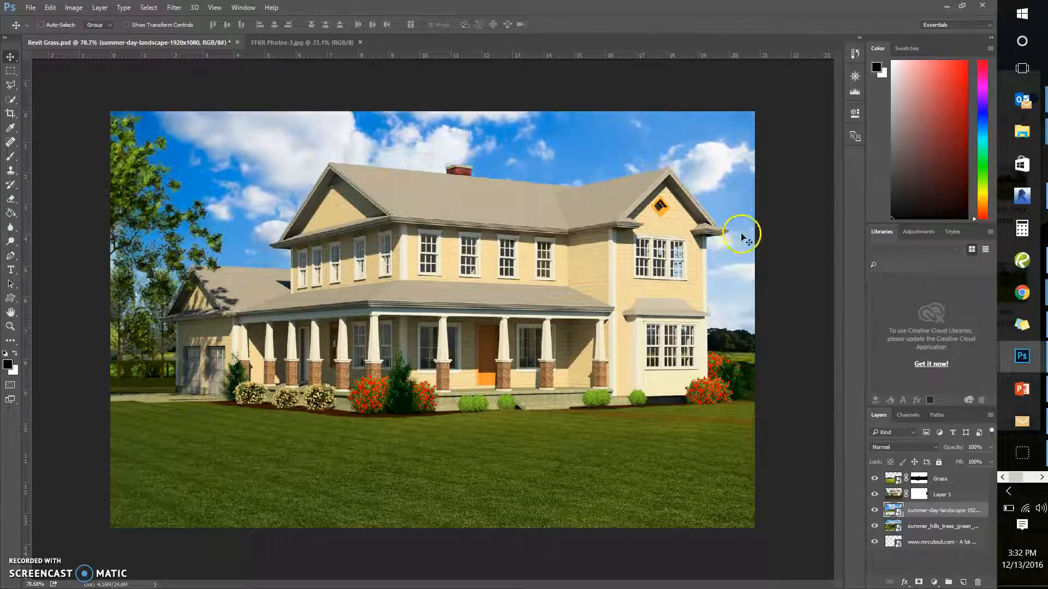
Step: Shift the summer hills image well to the left beneath the summer-day-landscape layer
left_click(924, 532)
left_click_drag(618, 158, 532, 164)
left_click_drag(288, 166, 358, 146)
left_click_drag(661, 159, 380, 157)
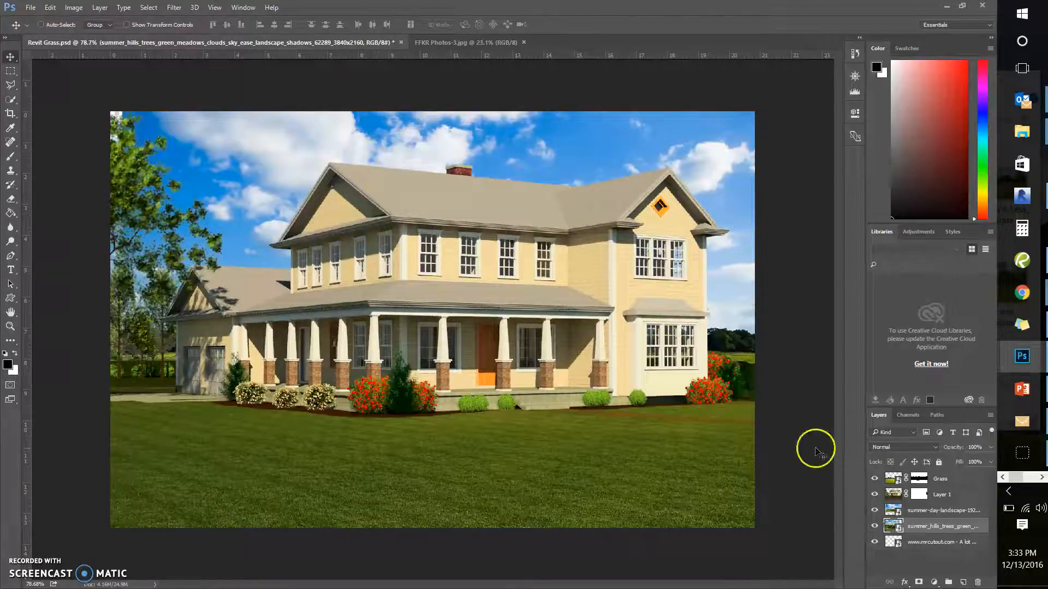
Step: Nudge the summer-day-landscape image upward, then enlarge it to 79.11% width and 79.17% height to cover the canvas's left edge, and commit
left_click(925, 513)
mouse_move(579, 211)
left_mouse_down()
mouse_move(555, 175)
mouse_move(571, 194)
left_mouse_up()
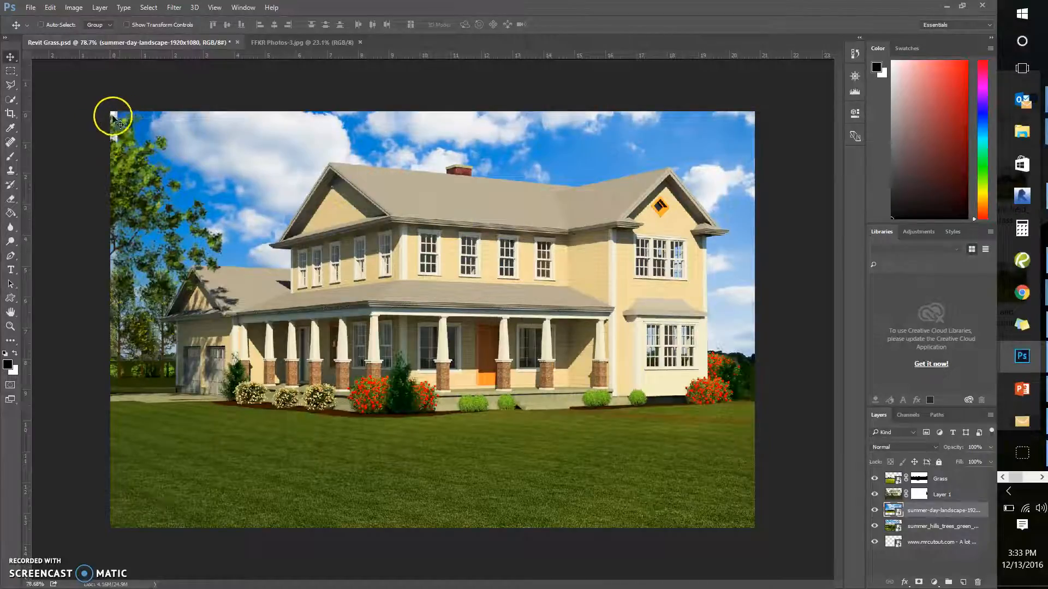
left_click(55, 8)
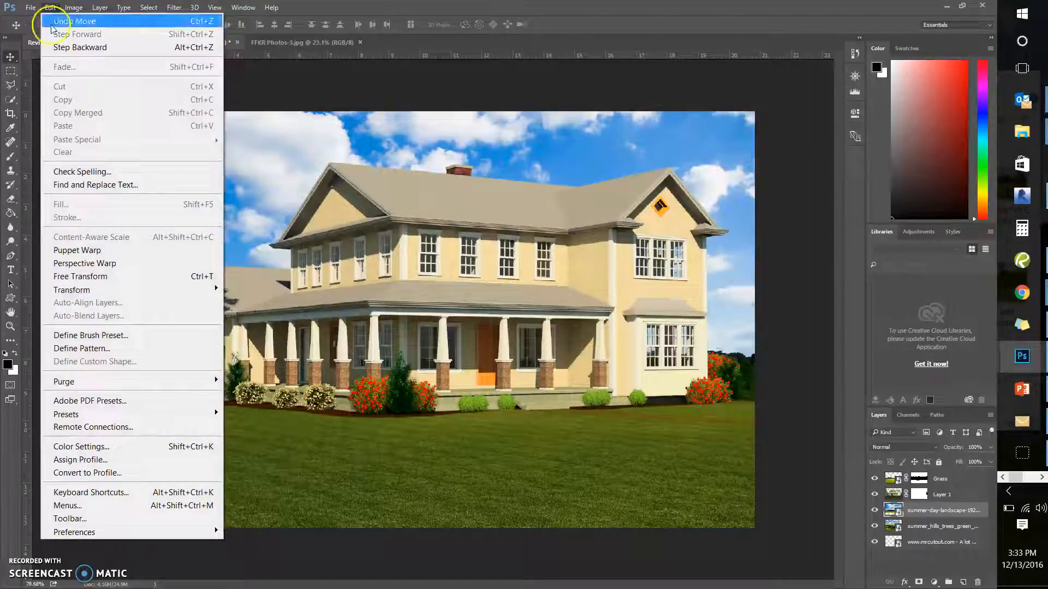
left_click(77, 276)
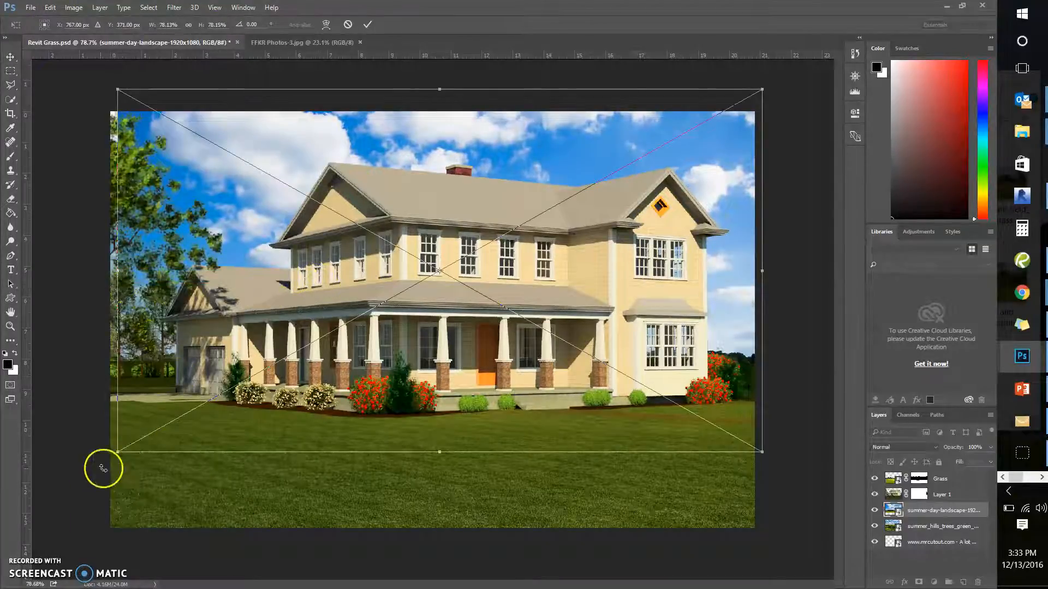
mouse_move(118, 452)
left_mouse_down()
mouse_move(110, 456)
mouse_move(143, 440)
mouse_move(113, 462)
left_mouse_up()
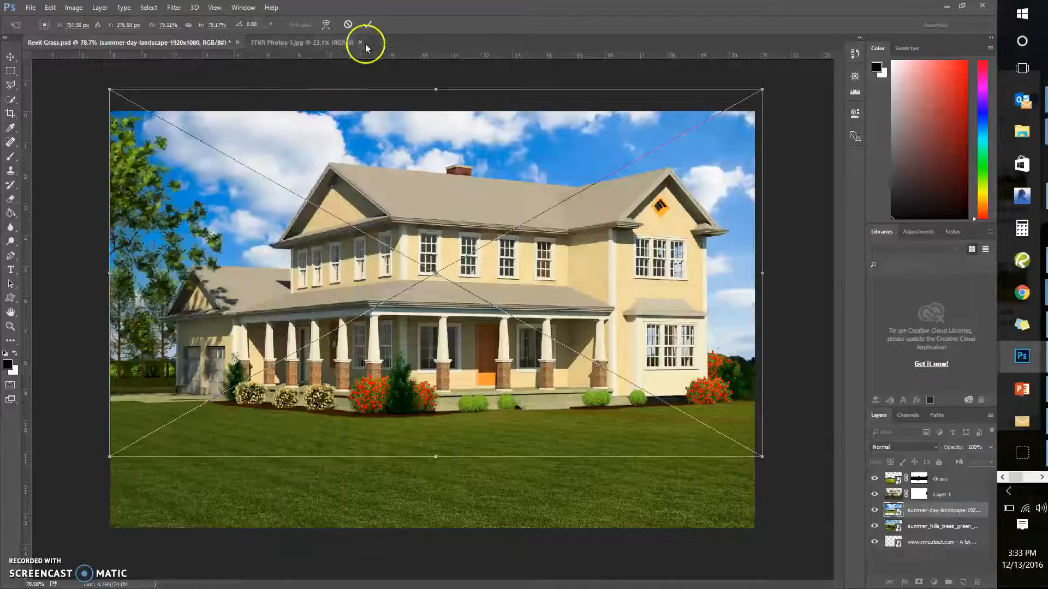
left_click(368, 26)
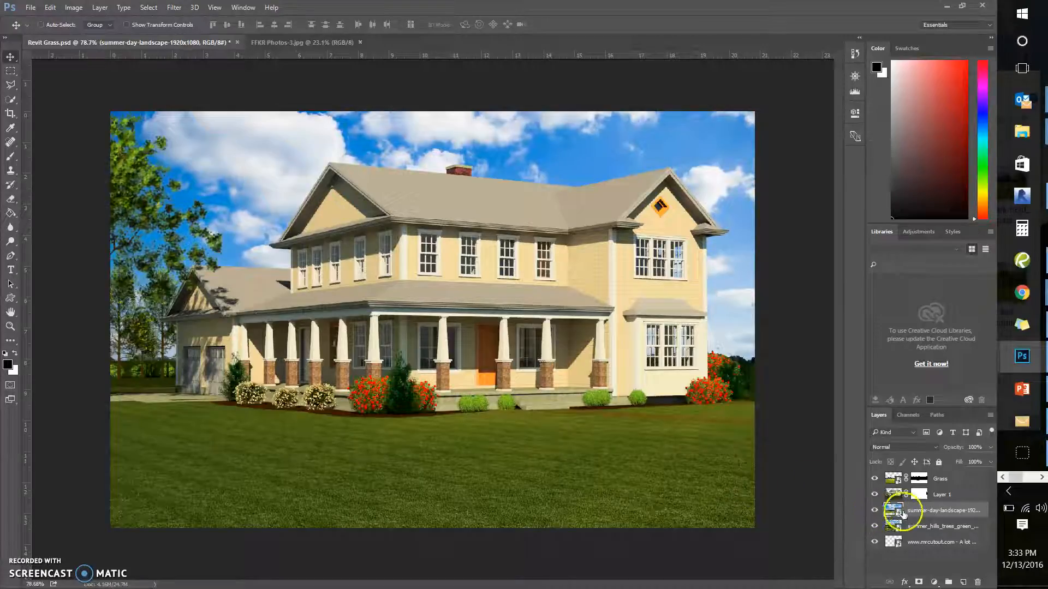
Step: Hide the summer-day-landscape layer and move the summer hills image up and right until its sky fills the area behind the house
left_click(875, 511)
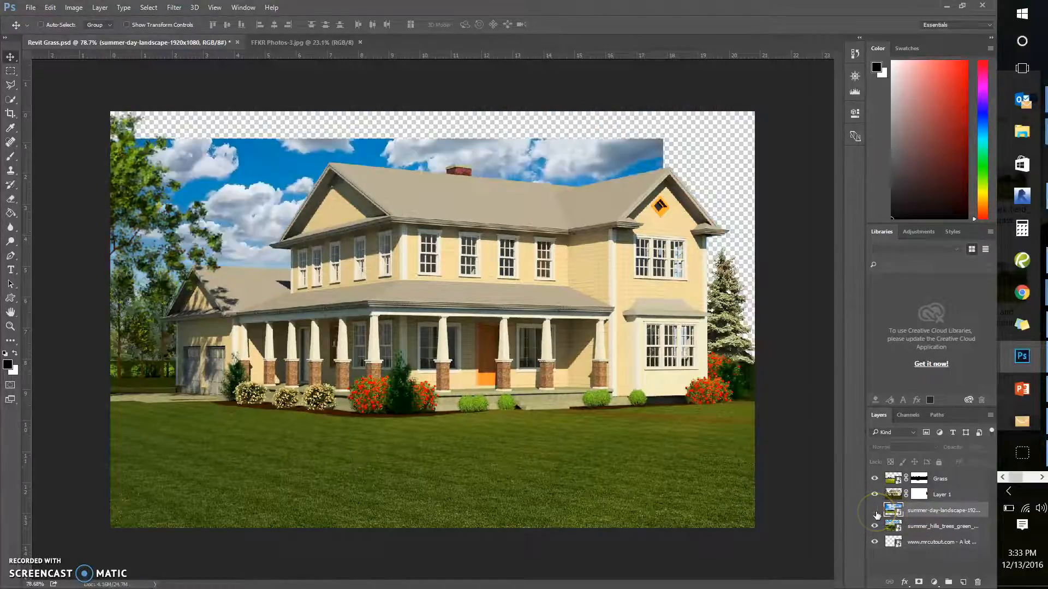
left_click(918, 529)
left_click_drag(519, 194, 614, 146)
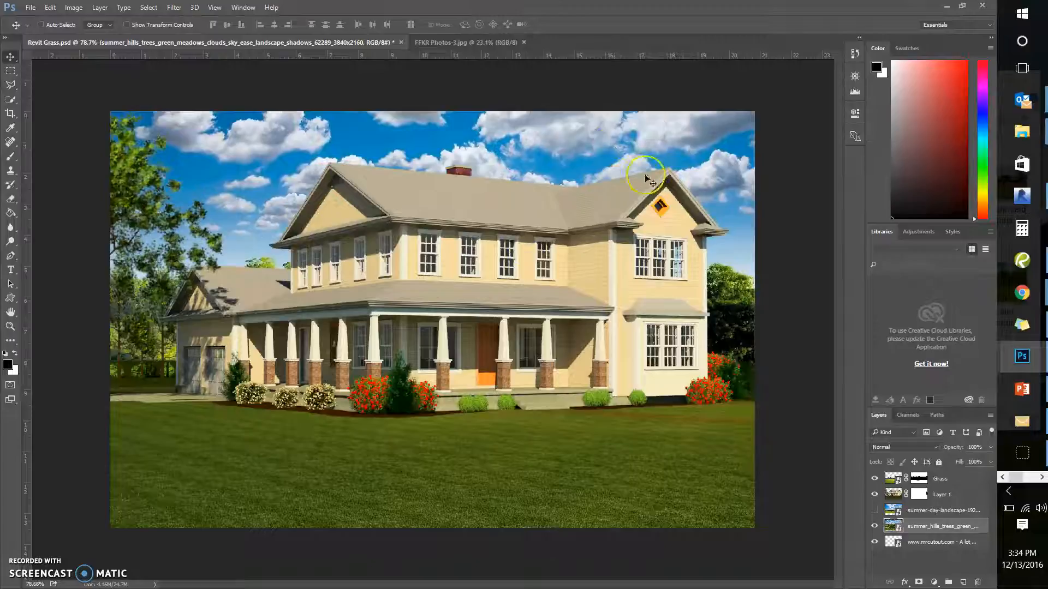
Step: Compare the two backgrounds by repeatedly showing and hiding the summer-day-landscape layer, leaving it hidden
left_click(873, 511)
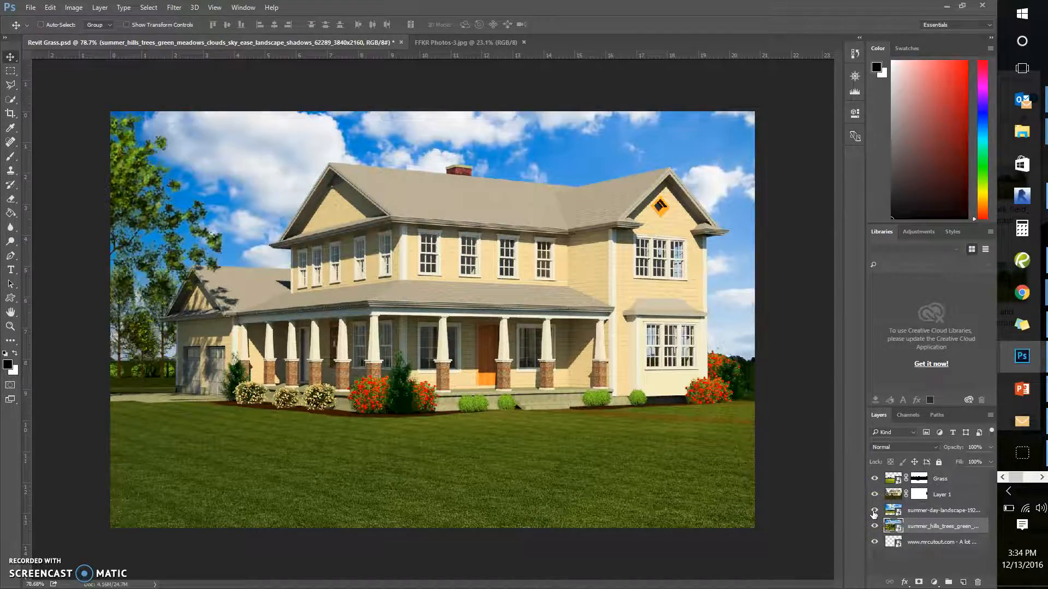
left_click(874, 512)
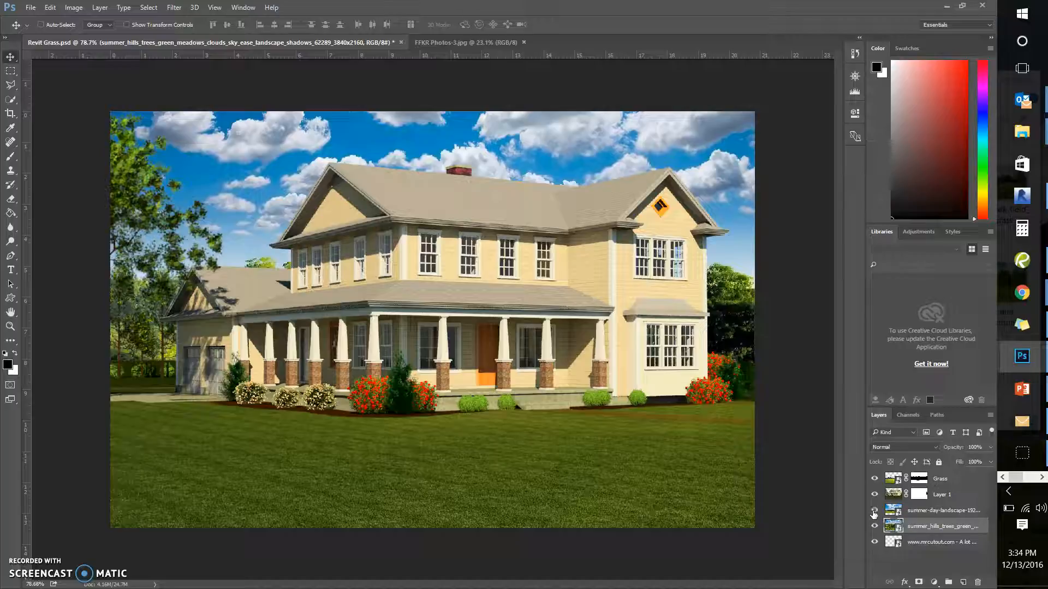
left_click(874, 512)
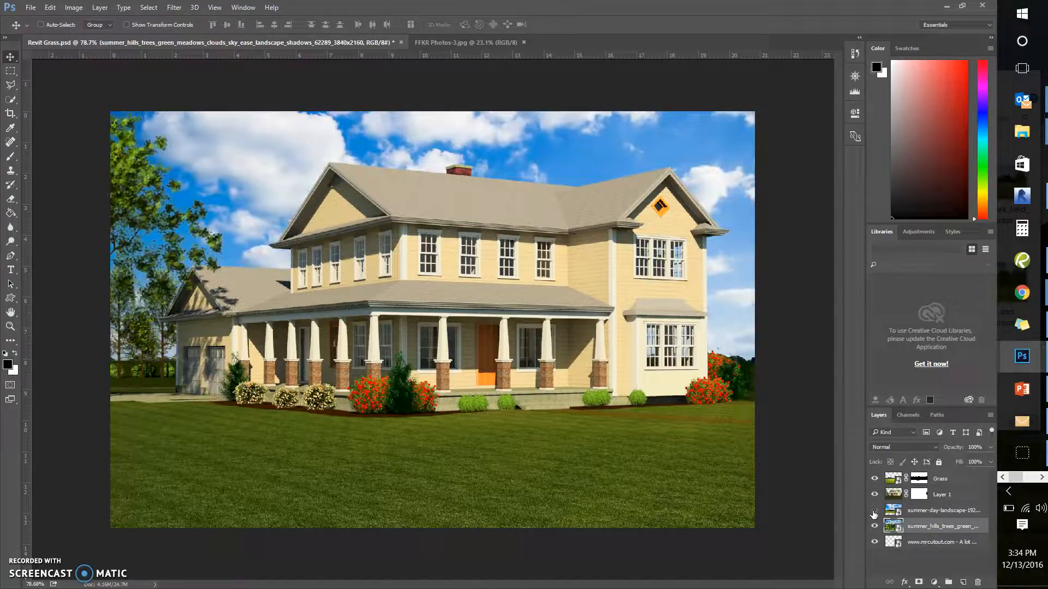
left_click(874, 512)
left_click(873, 512)
left_click(874, 512)
left_click(874, 512)
left_click(875, 512)
left_click(876, 513)
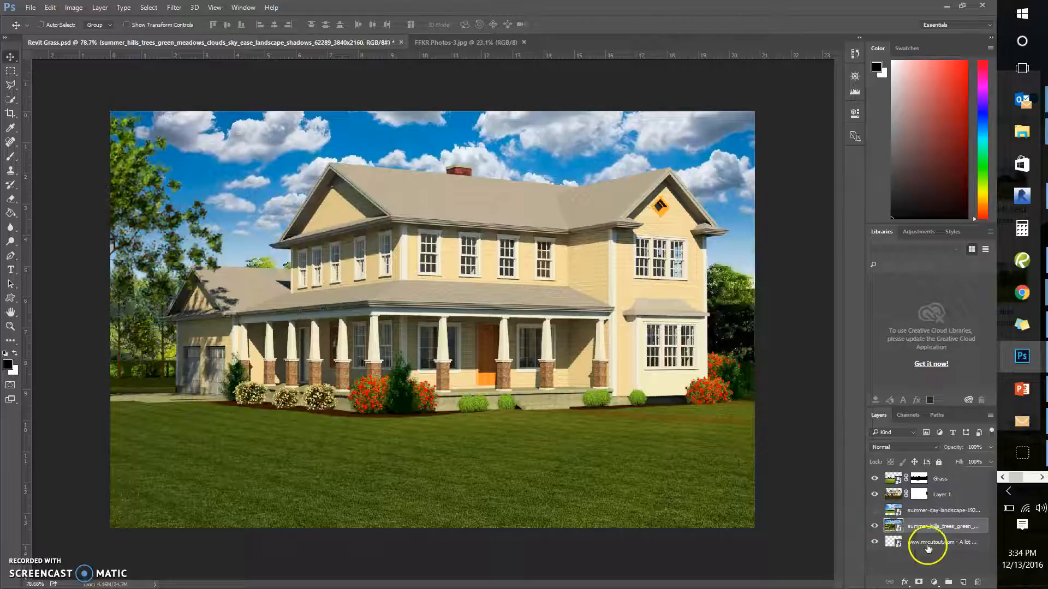
Step: Delete the summer-day-landscape layer
left_click(924, 512)
left_click_drag(920, 513, 979, 584)
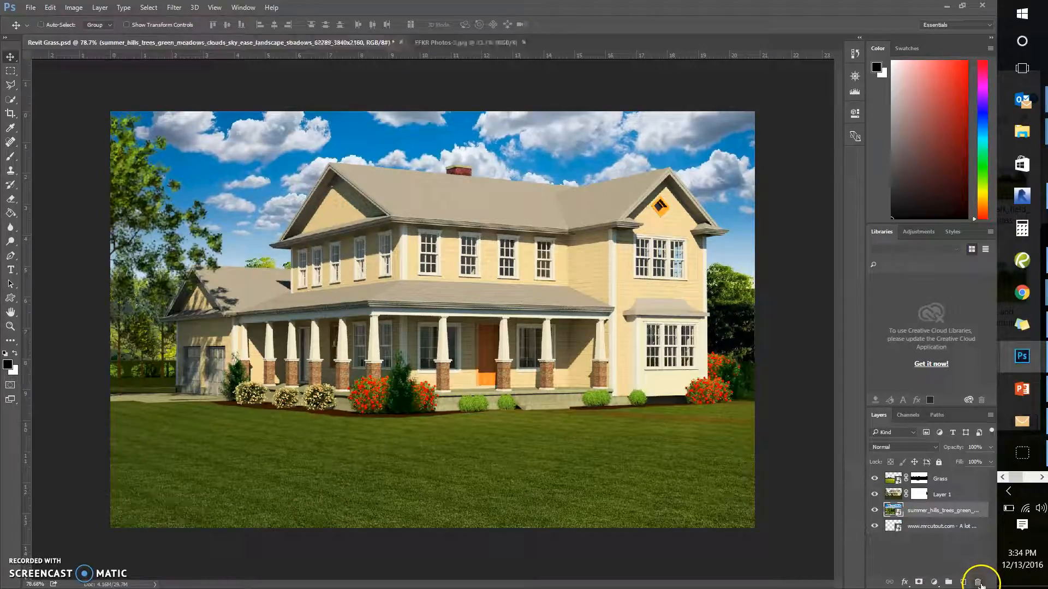